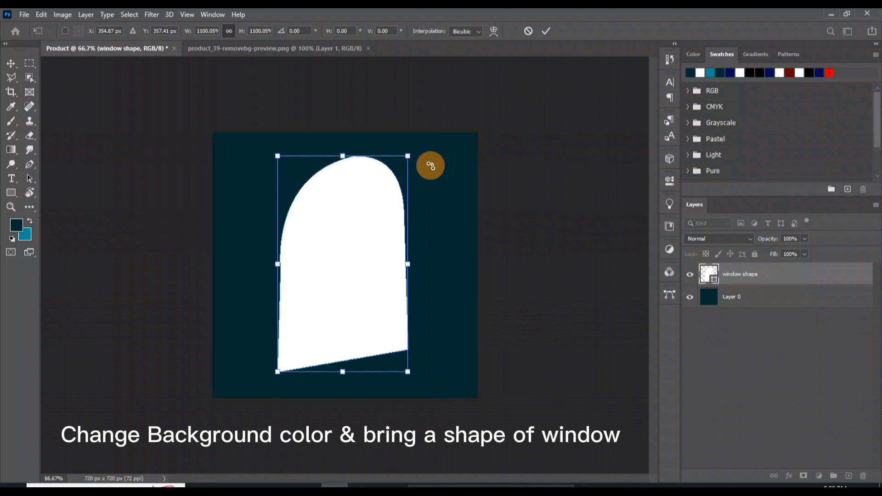
# Add a gradient fill layer above the window shape using a light blue preset from the Blues group.
pyautogui.click(826, 474)
pyautogui.click(812, 288)
pyautogui.click(453, 128)
pyautogui.moveTo(467, 158); pyautogui.dragTo(468, 174)
pyautogui.click(363, 154)
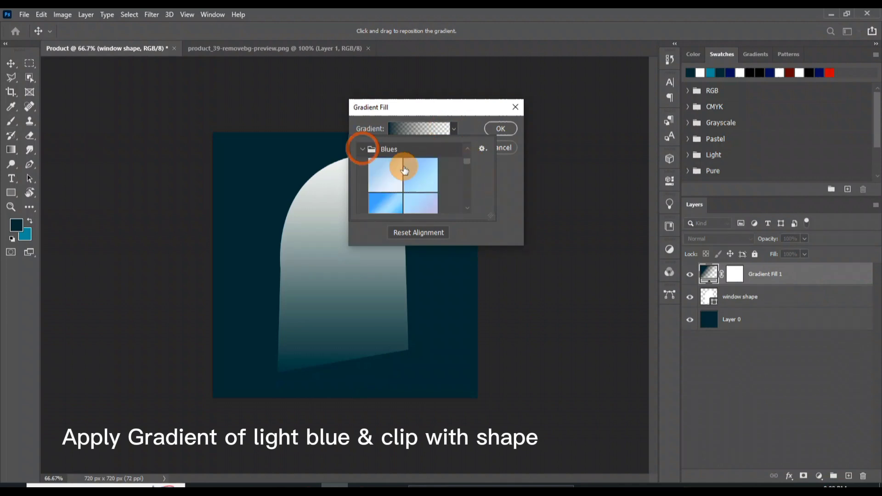
pyautogui.click(422, 179)
pyautogui.click(500, 129)
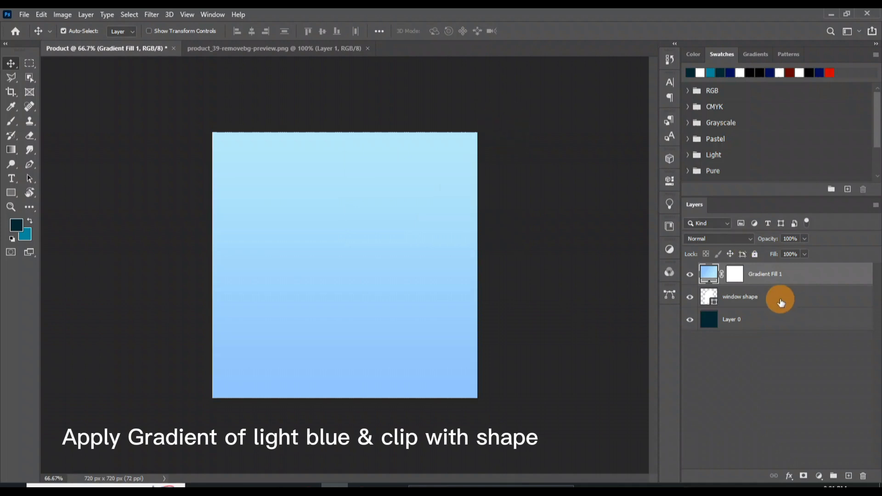
# Clip the gradient fill layer to the window shape and set its opacity to 73%.
pyautogui.keyDown('alt'); pyautogui.click(819, 284); pyautogui.keyUp('alt')
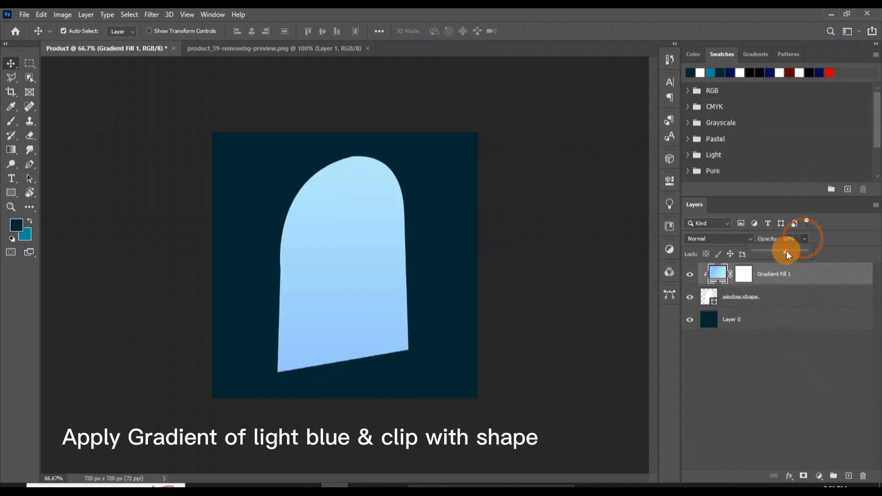
pyautogui.moveTo(786, 252); pyautogui.dragTo(778, 252)
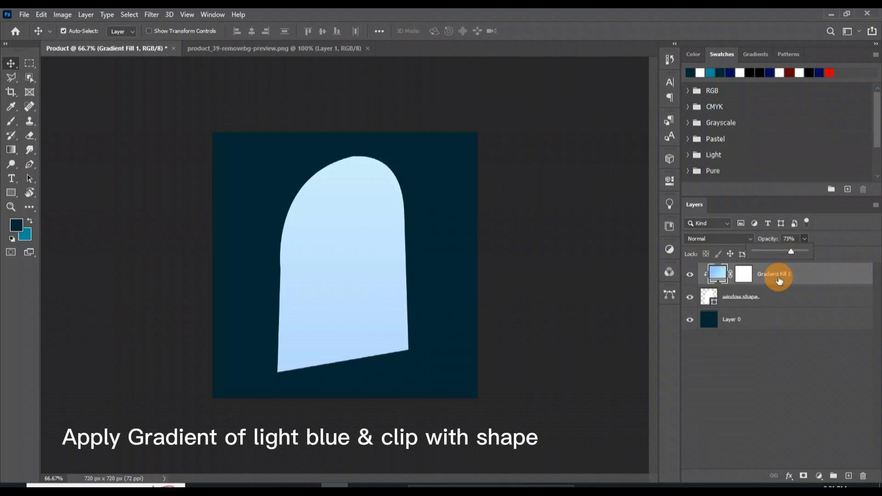
pyautogui.click(596, 362)
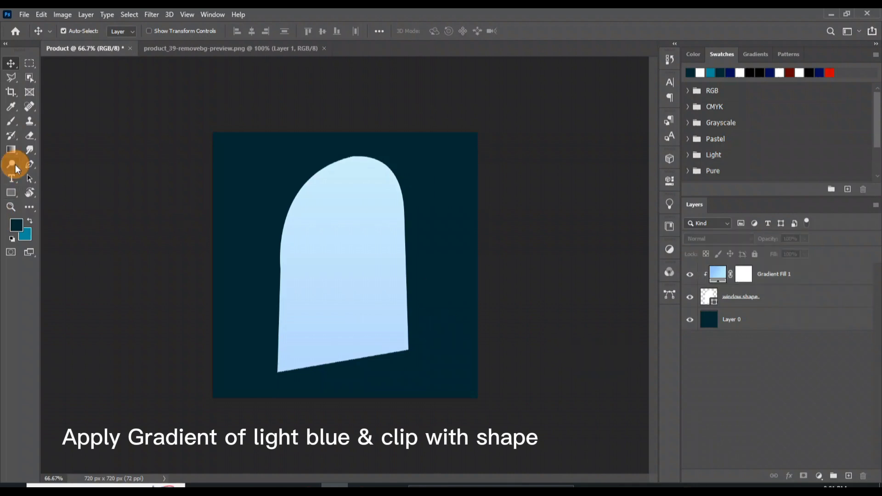
# Draw a narrow curved side shape along the window's left edge with the Pen tool, from the arch top to the bottom-left corner.
pyautogui.click(30, 164)
pyautogui.click(362, 155)
pyautogui.click(291, 244)
pyautogui.moveTo(291, 244); pyautogui.dragTo(283, 306)
pyautogui.click(289, 238)
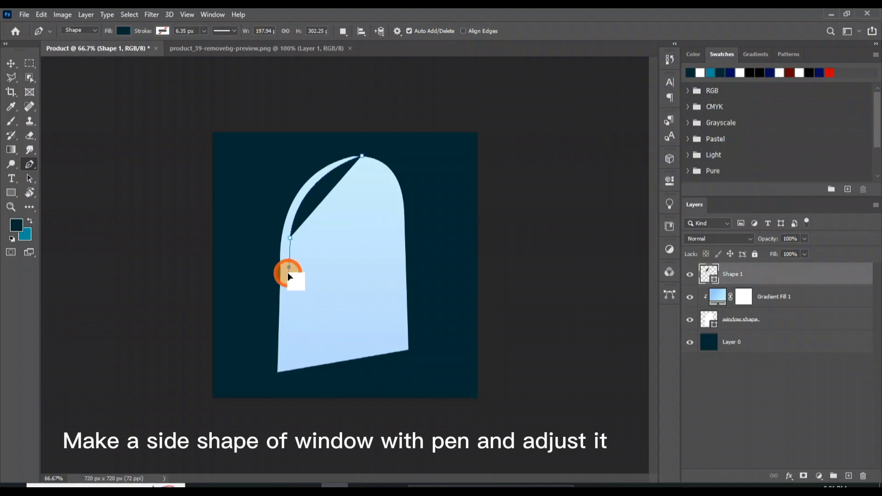
pyautogui.click(284, 371)
pyautogui.click(278, 373)
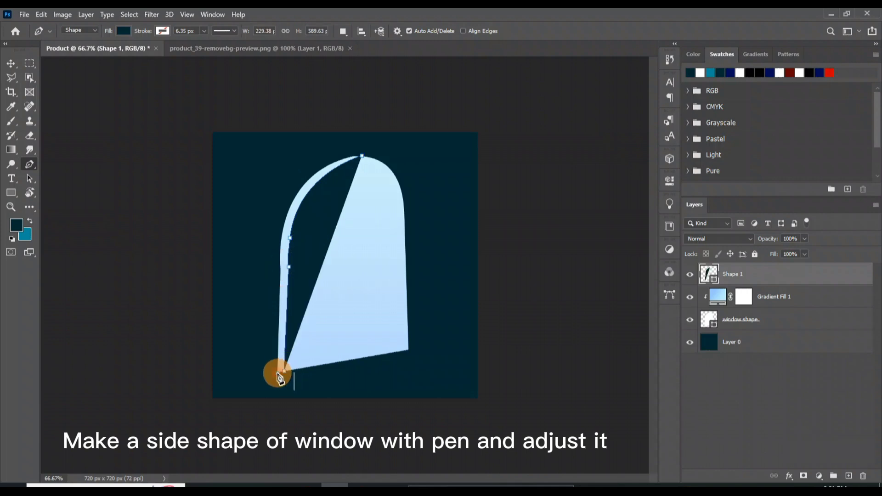
pyautogui.moveTo(289, 208)
pyautogui.mouseDown()
pyautogui.moveTo(303, 196)
pyautogui.moveTo(292, 206)
pyautogui.mouseUp()
pyautogui.moveTo(362, 156); pyautogui.dragTo(411, 158)
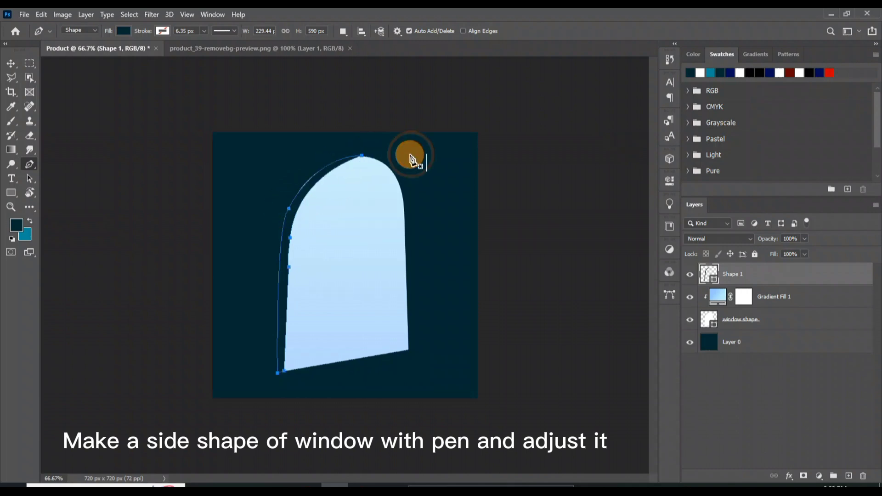
pyautogui.press('v')
pyautogui.click(587, 307)
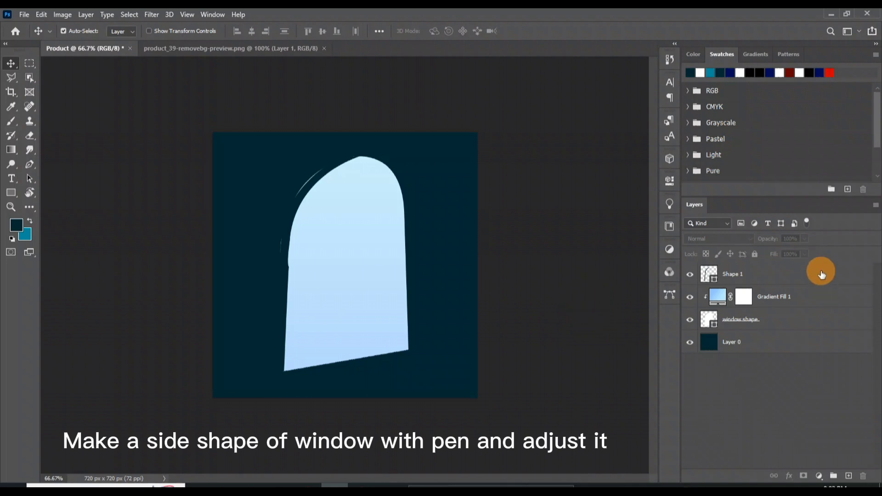
# Scale the side shape slightly to fit the window's left edge and fill it with white.
pyautogui.click(822, 275)
pyautogui.hotkey('ctrl', 't')
pyautogui.press('Return')
pyautogui.hotkey('ctrl', 't')
pyautogui.moveTo(277, 156); pyautogui.dragTo(276, 153)
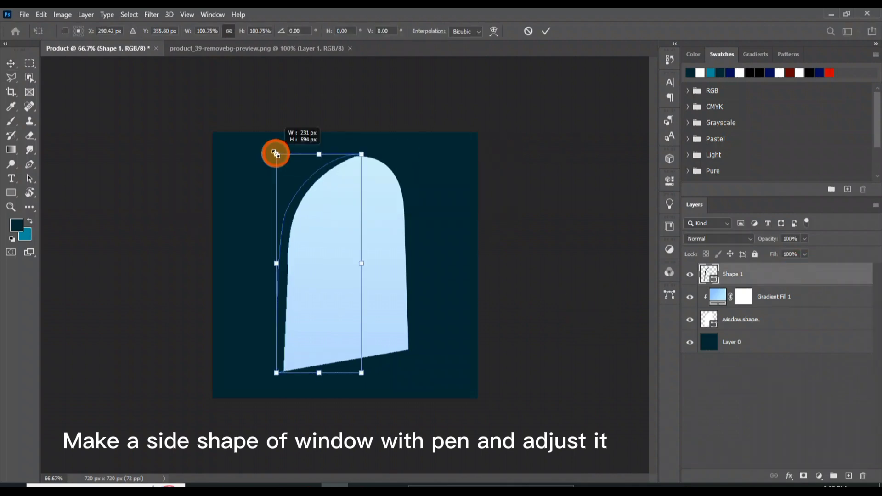
pyautogui.moveTo(361, 154); pyautogui.dragTo(359, 156)
pyautogui.press('Return')
pyautogui.click(875, 207)
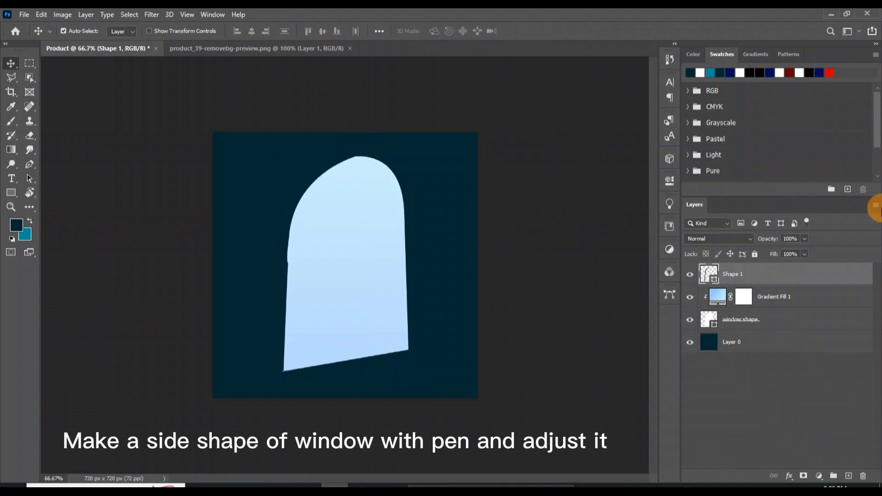
pyautogui.click(699, 73)
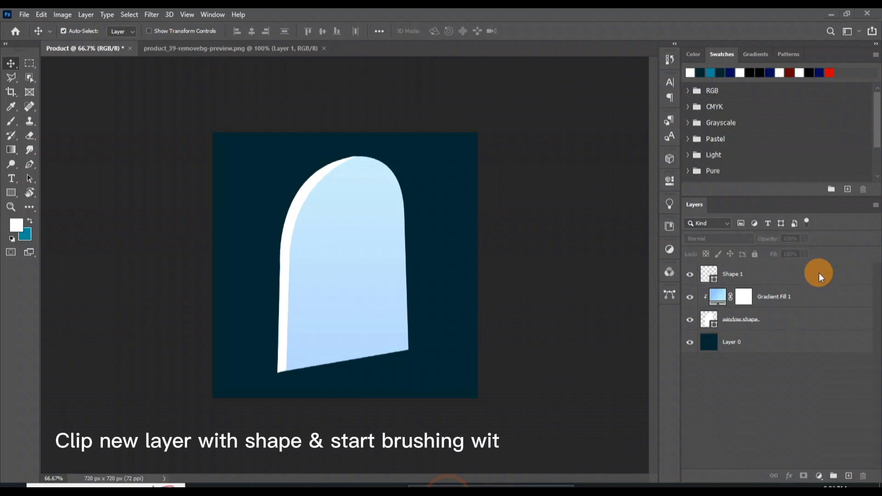
# Add a new layer above Shape 1 and clip it to the window's side shape.
pyautogui.click(776, 282)
pyautogui.click(849, 478)
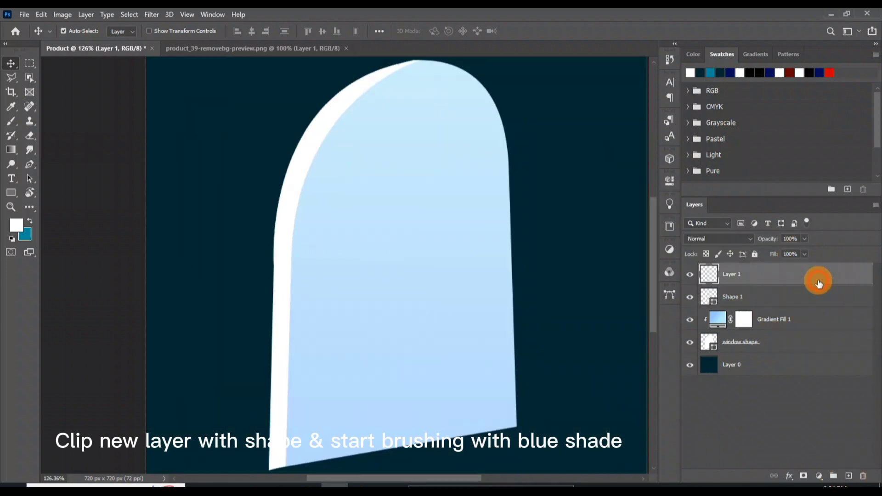
pyautogui.hotkey('ctrl', '-')
pyautogui.hotkey('ctrl', '-')
# Shade the window's side shape in teal blue with a soft round 200 px brush.
pyautogui.click(11, 121)
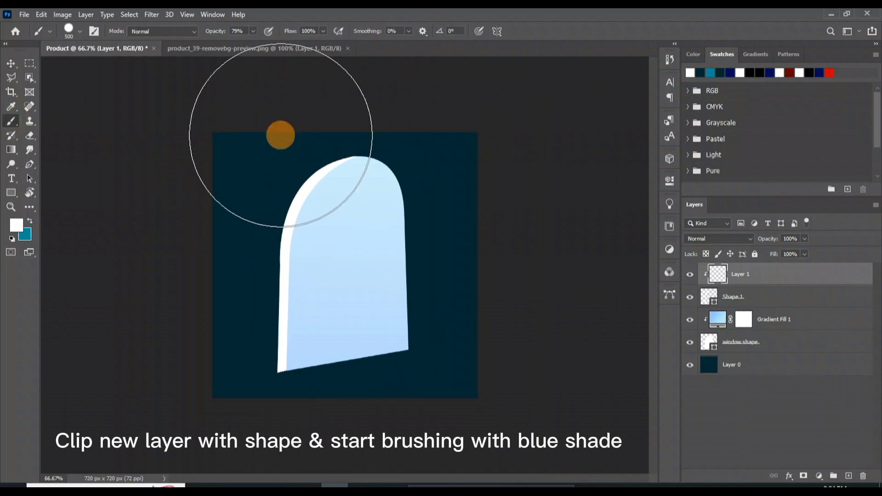
pyautogui.press('x')
pyautogui.press('[')
pyautogui.press('[')
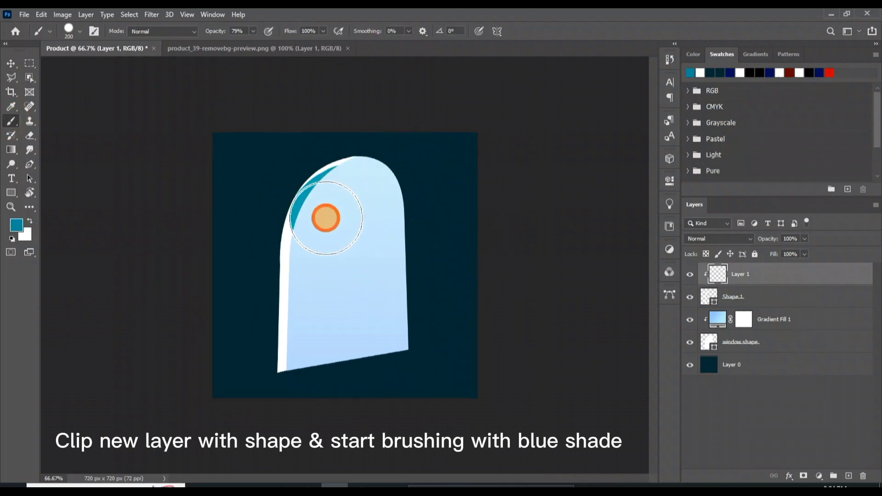
pyautogui.click(69, 31)
pyautogui.doubleClick(55, 150)
pyautogui.moveTo(349, 209)
pyautogui.mouseDown()
pyautogui.moveTo(332, 205)
pyautogui.moveTo(320, 228)
pyautogui.moveTo(316, 320)
pyautogui.moveTo(316, 226)
pyautogui.moveTo(348, 193)
pyautogui.moveTo(380, 183)
pyautogui.mouseUp()
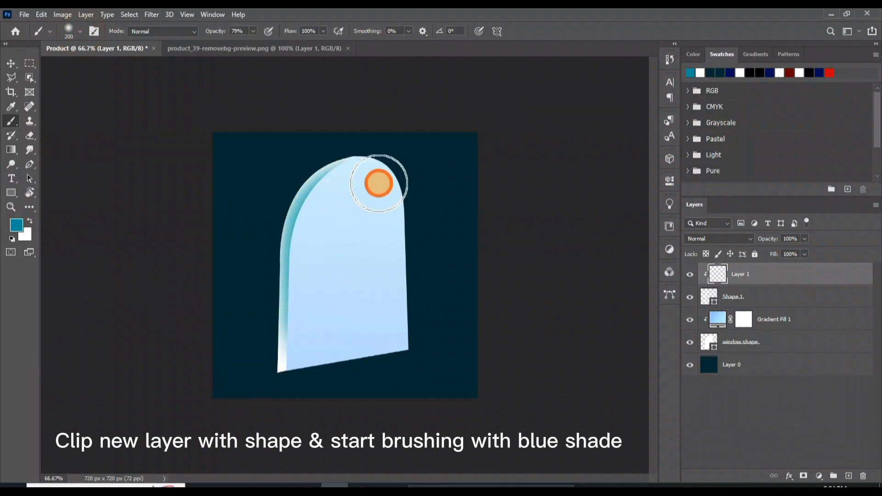
pyautogui.click(314, 350)
pyautogui.click(316, 362)
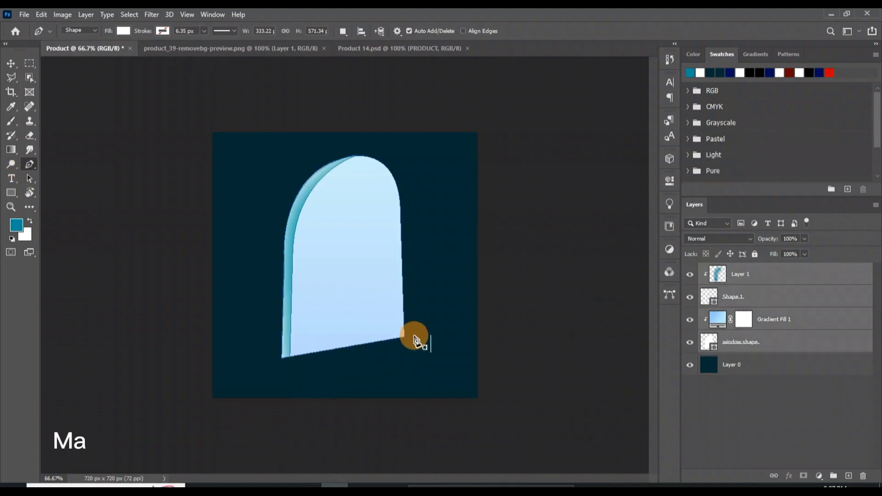
# Draw a slanted white ledge front under the window with the Pen tool, about 404 by 122 px.
pyautogui.click(415, 335)
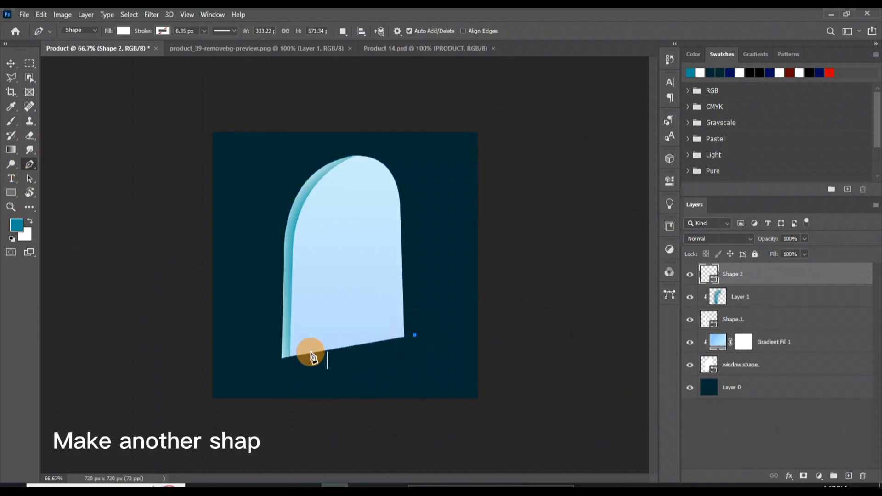
pyautogui.click(267, 380)
pyautogui.click(416, 354)
pyautogui.click(415, 336)
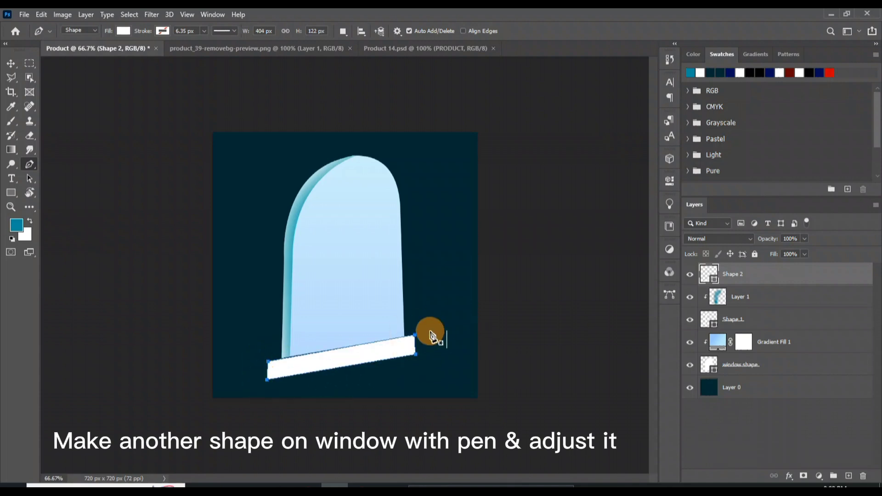
pyautogui.click(416, 338)
pyautogui.click(436, 355)
pyautogui.click(266, 380)
pyautogui.hotkey('ctrl', 'z')
# Draw the ledge's underside beneath the front face with the Pen tool and delete the stray shape layer.
pyautogui.click(267, 381)
pyautogui.click(433, 363)
pyautogui.click(416, 356)
pyautogui.click(270, 378)
pyautogui.moveTo(817, 278); pyautogui.dragTo(812, 330)
pyautogui.press('v')
pyautogui.moveTo(853, 275); pyautogui.dragTo(863, 477)
# Draw the ledge's right end face with the Pen tool and move its layer below Shape 2.
pyautogui.press('p')
pyautogui.click(415, 336)
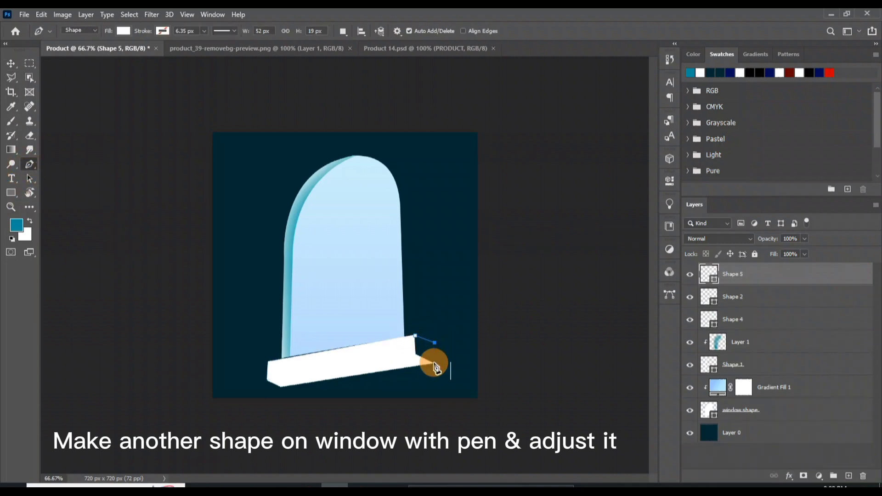
pyautogui.moveTo(808, 281); pyautogui.dragTo(808, 305)
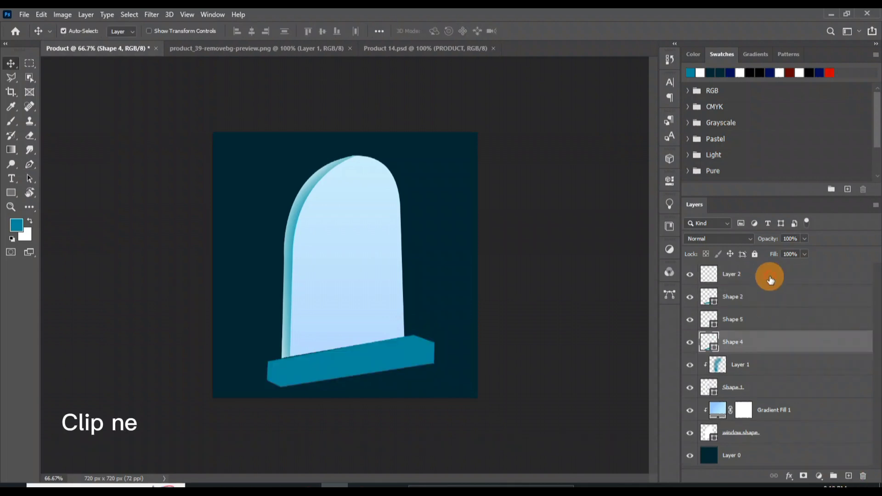
# Delete the unclipped empty layer and clip a new layer to the ledge's front face, Shape 2.
pyautogui.moveTo(801, 273); pyautogui.dragTo(863, 476)
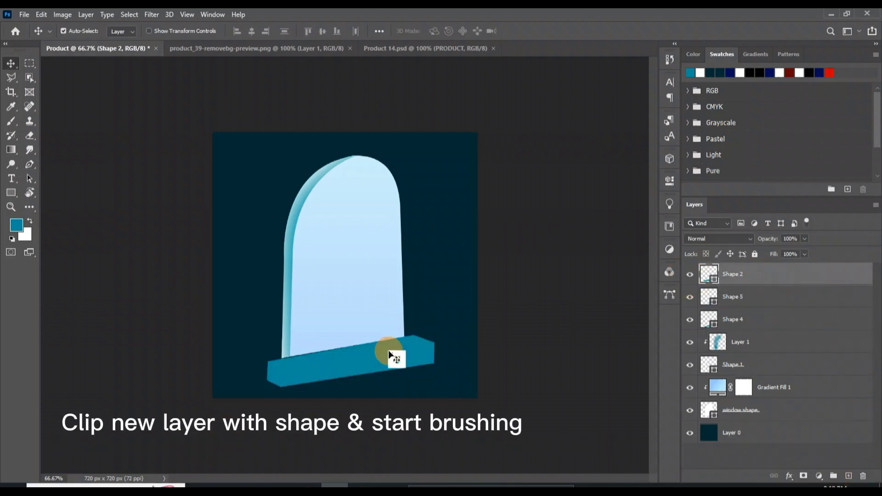
pyautogui.click(850, 476)
pyautogui.keyDown('alt'); pyautogui.click(834, 285); pyautogui.keyUp('alt')
# Choose a light cyan foreground color and brush a highlight along the upper part of the ledge's front face.
pyautogui.click(17, 225)
pyautogui.click(669, 187)
pyautogui.moveTo(670, 188); pyautogui.dragTo(667, 199)
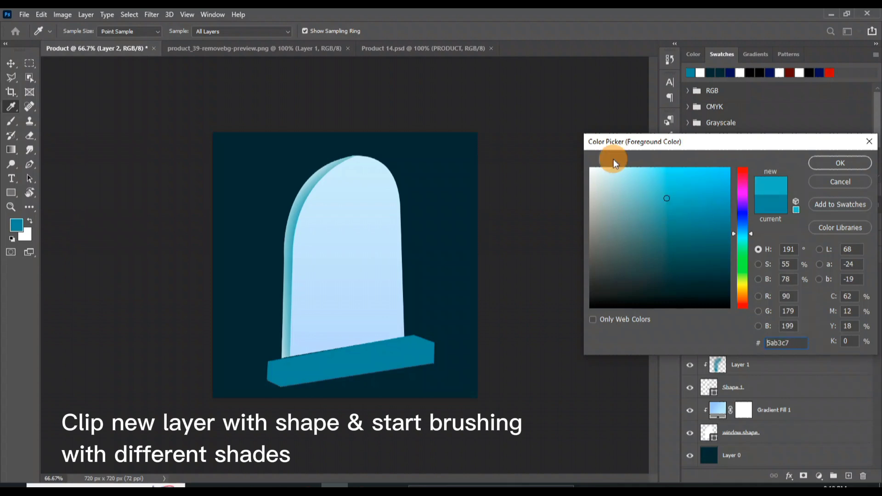
pyautogui.click(646, 177)
pyautogui.press('Return')
pyautogui.click(11, 121)
pyautogui.moveTo(360, 316)
pyautogui.mouseDown()
pyautogui.moveTo(289, 329)
pyautogui.moveTo(391, 321)
pyautogui.moveTo(385, 312)
pyautogui.moveTo(293, 330)
pyautogui.moveTo(383, 322)
pyautogui.moveTo(334, 318)
pyautogui.moveTo(398, 307)
pyautogui.mouseUp()
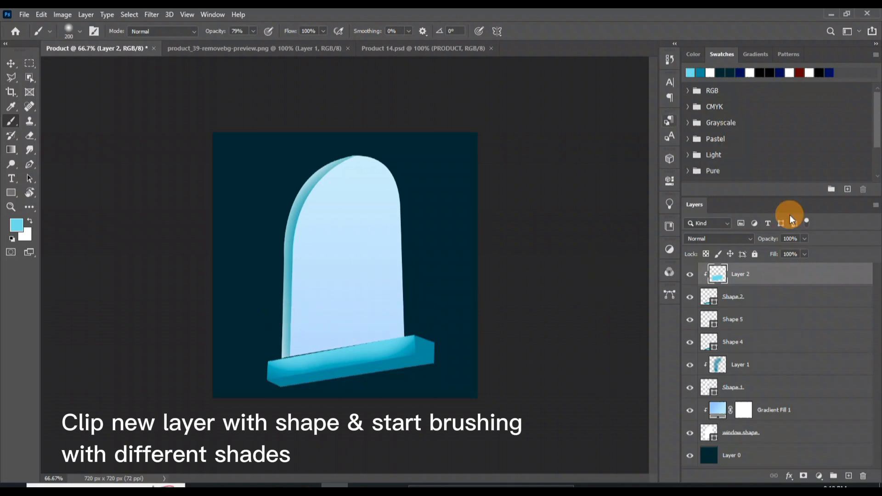
pyautogui.click(794, 297)
pyautogui.click(850, 476)
pyautogui.moveTo(813, 303); pyautogui.dragTo(864, 476)
# Add a new layer above Shape 5 and clip it to the ledge's right end face.
pyautogui.click(799, 322)
pyautogui.click(849, 476)
pyautogui.keyDown('alt'); pyautogui.click(818, 330); pyautogui.keyUp('alt')
# Choose a dark blue foreground color and brush shading onto the ledge's right end face.
pyautogui.press('x')
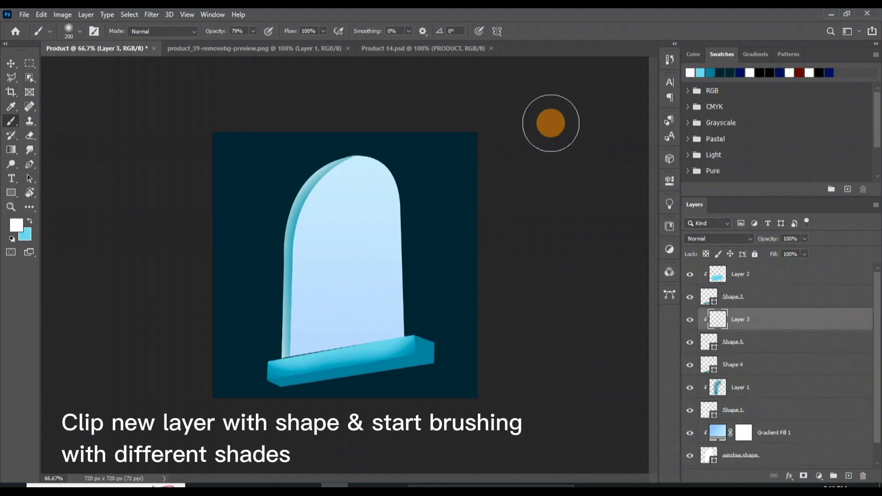
pyautogui.click(711, 72)
pyautogui.click(14, 222)
pyautogui.click(858, 161)
pyautogui.click(719, 253)
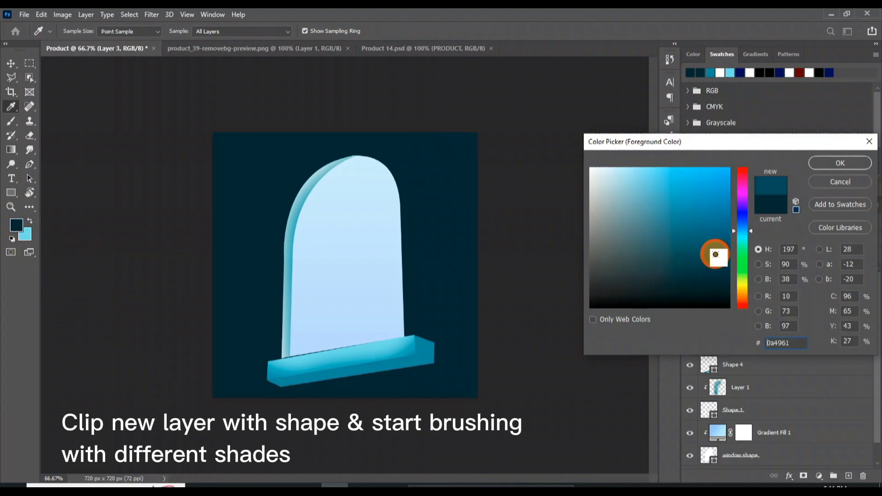
pyautogui.press('Return')
pyautogui.click(396, 291)
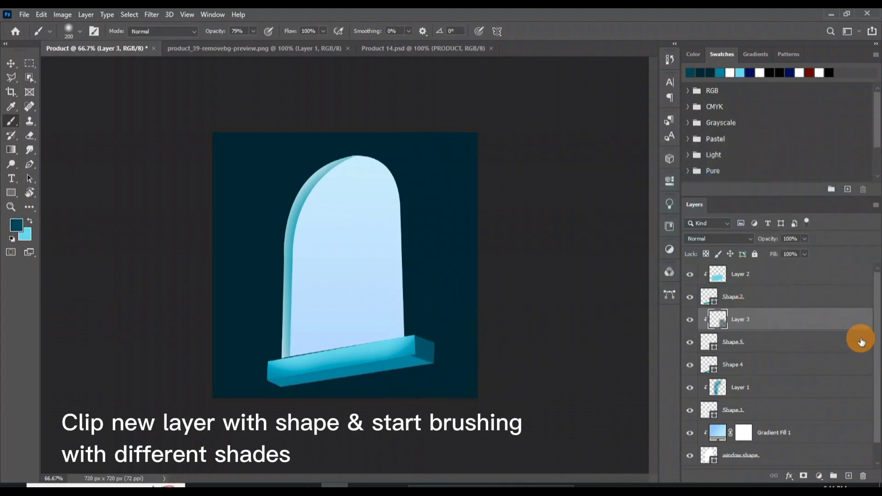
# Transform Shape 5 slightly so the end face lines up with the edges of the ledge.
pyautogui.click(794, 345)
pyautogui.hotkey('ctrl', 't')
pyautogui.press('Return')
pyautogui.moveTo(407, 361); pyautogui.dragTo(405, 331)
pyautogui.hotkey('ctrl', 't')
pyautogui.press('Return')
pyautogui.hotkey('ctrl', 't')
pyautogui.hotkey('ctrl', '+')
pyautogui.moveTo(434, 371); pyautogui.dragTo(438, 374)
pyautogui.press('Return')
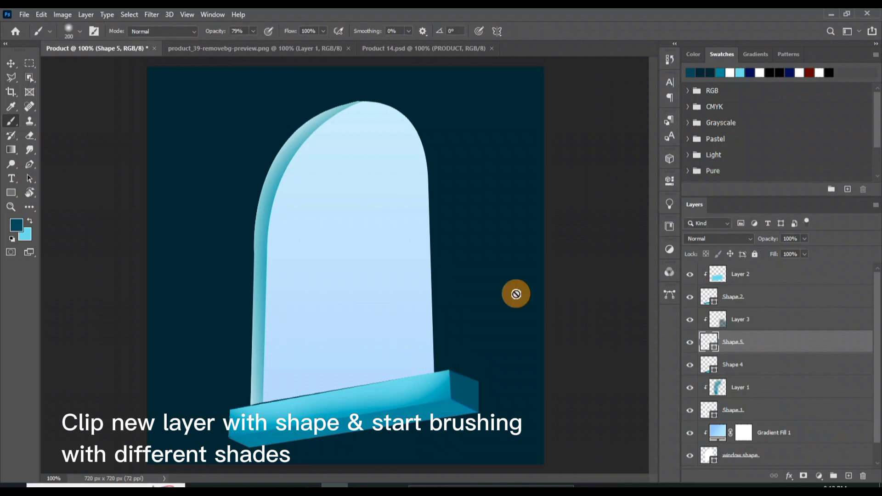
# Darken the lower part of the ledge's end face on Layer 3 with a very dark teal brush at 98% opacity.
pyautogui.hotkey('ctrl', '-')
pyautogui.click(774, 322)
pyautogui.press('b')
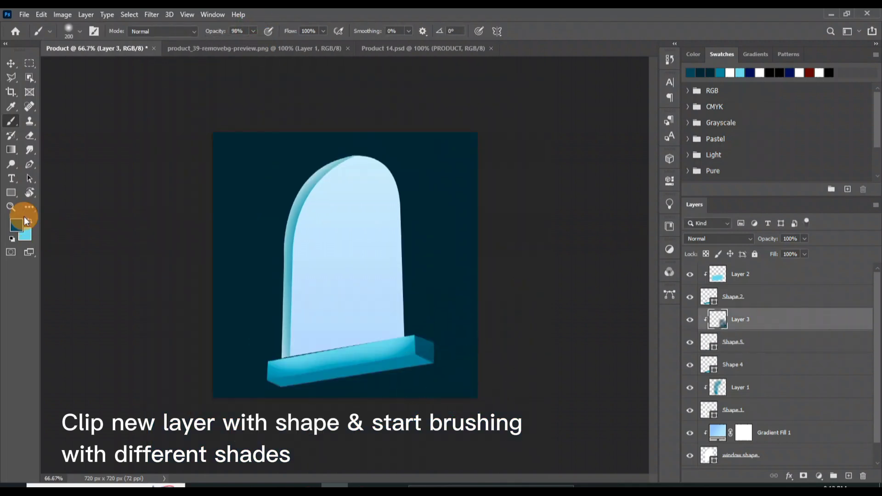
pyautogui.click(29, 221)
pyautogui.click(720, 73)
pyautogui.click(423, 386)
# Clip a new layer to the ledge's underside, Shape 4, and brush it with very dark teal.
pyautogui.click(770, 368)
pyautogui.click(849, 476)
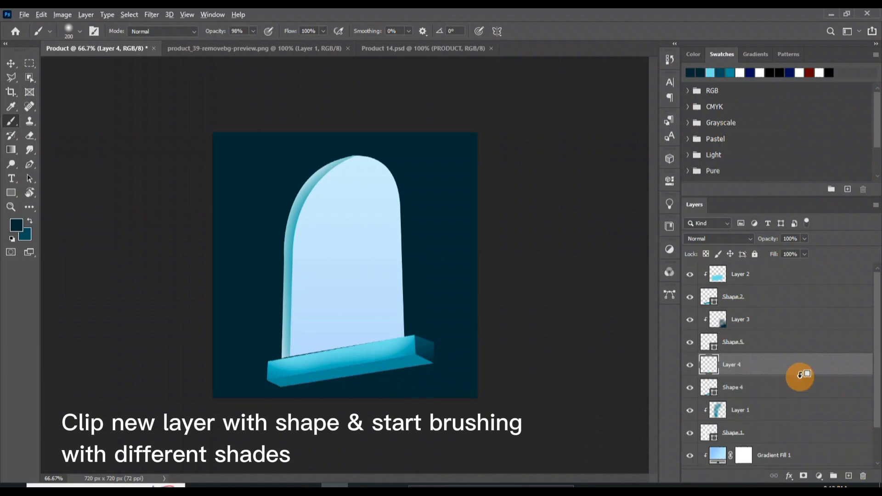
pyautogui.keyDown('alt'); pyautogui.click(801, 375); pyautogui.keyUp('alt')
pyautogui.moveTo(405, 386); pyautogui.dragTo(309, 406)
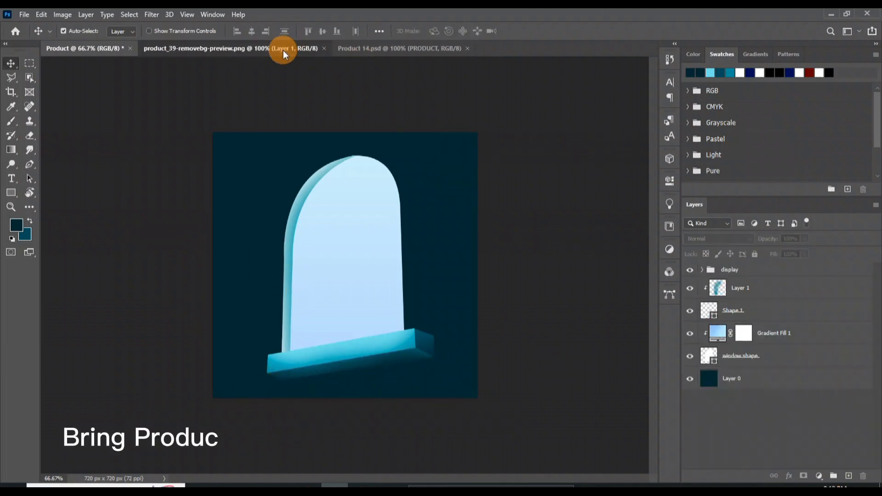
# Bring the product image from product_39-removebg-preview.png into the Product document and scale and position it on the ledge.
pyautogui.click(284, 49)
pyautogui.moveTo(355, 272)
pyautogui.mouseDown()
pyautogui.moveTo(106, 54)
pyautogui.moveTo(346, 309)
pyautogui.moveTo(346, 274)
pyautogui.mouseUp()
pyautogui.hotkey('ctrl', 't')
pyautogui.moveTo(317, 345); pyautogui.dragTo(317, 347)
pyautogui.moveTo(372, 321); pyautogui.dragTo(408, 315)
pyautogui.doubleClick(349, 297)
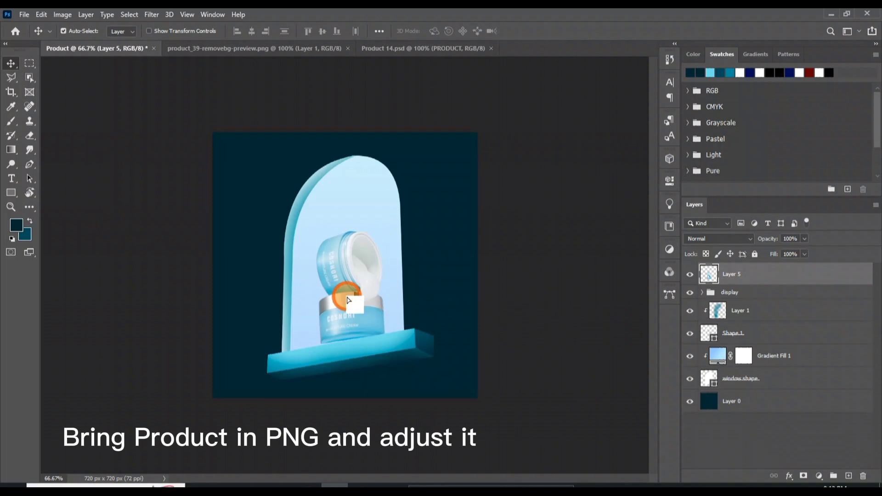
# Fine-tune the product's lower-left corner with a transform so the jar's base follows the slanted ledge.
pyautogui.hotkey('ctrl', '+')
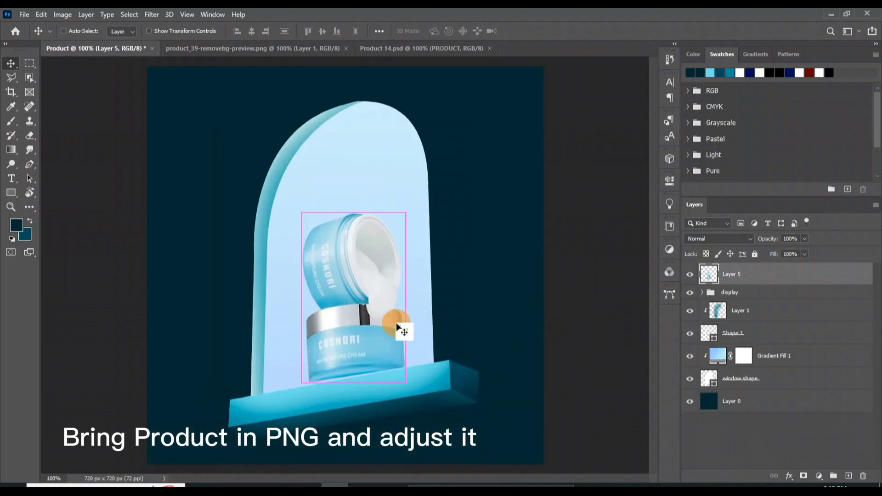
pyautogui.hotkey('ctrl', 't')
pyautogui.moveTo(301, 382); pyautogui.dragTo(302, 385)
pyautogui.press('Return')
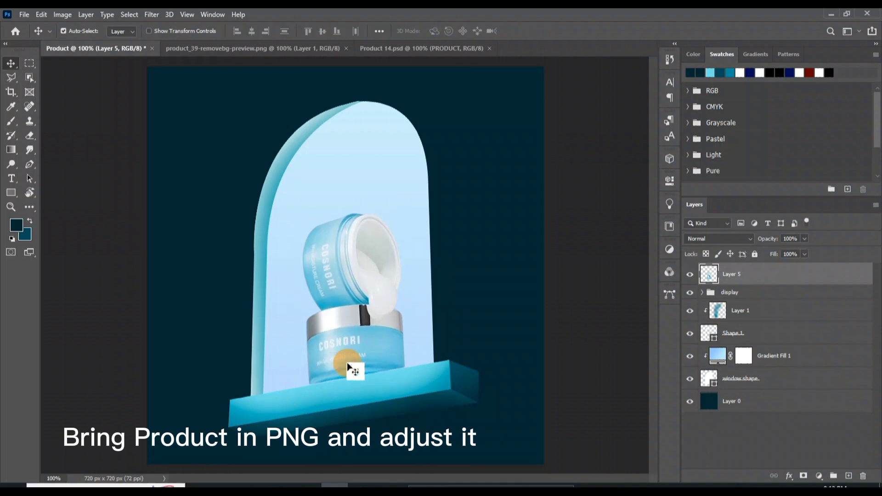
# Draw an ellipse about 150 × 29 px on the ledge below the jar and place its layer beneath Layer 5.
pyautogui.rightClick(11, 192)
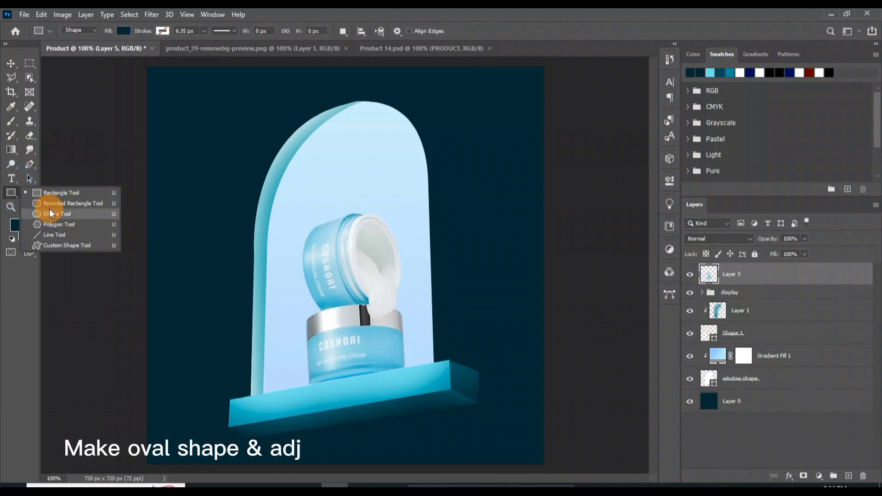
pyautogui.click(50, 213)
pyautogui.moveTo(313, 387); pyautogui.dragTo(396, 402)
pyautogui.click(642, 178)
pyautogui.moveTo(827, 275); pyautogui.dragTo(824, 306)
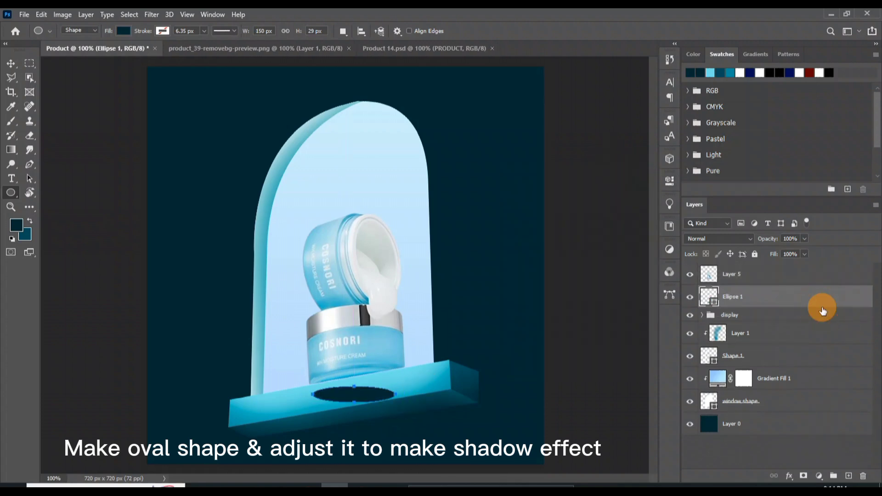
# Enlarge, rotate and skew the ellipse to follow the slanted base of the lower jar as its shadow.
pyautogui.hotkey('ctrl', 't')
pyautogui.moveTo(383, 401); pyautogui.dragTo(404, 368)
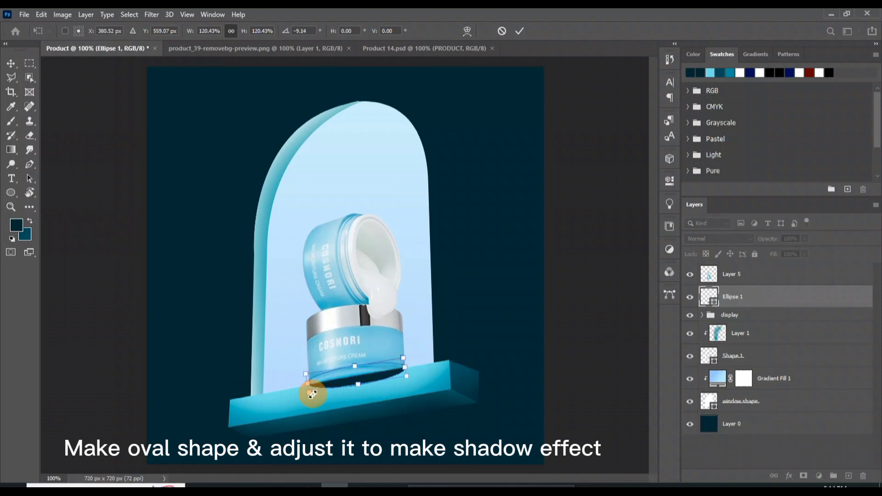
pyautogui.moveTo(309, 387); pyautogui.dragTo(312, 393)
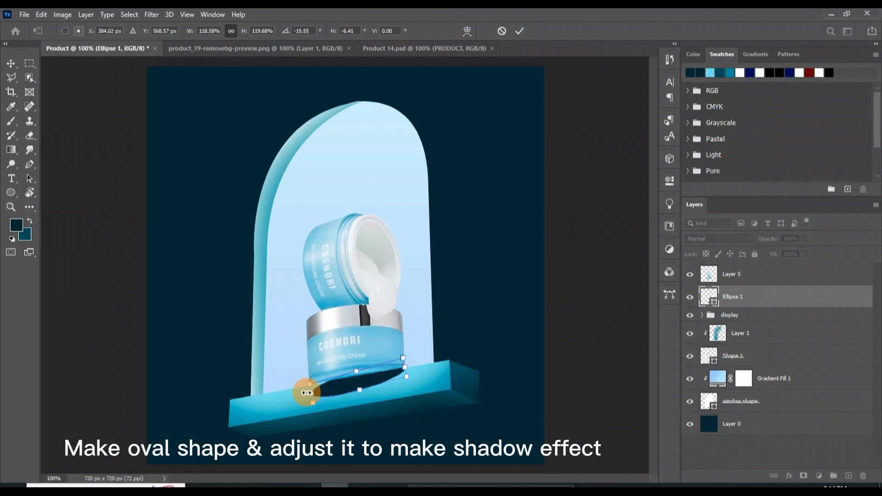
pyautogui.press('Return')
pyautogui.press('Return')
# Recolour the jar's shadow ellipse from dark teal to black.
pyautogui.click(150, 14)
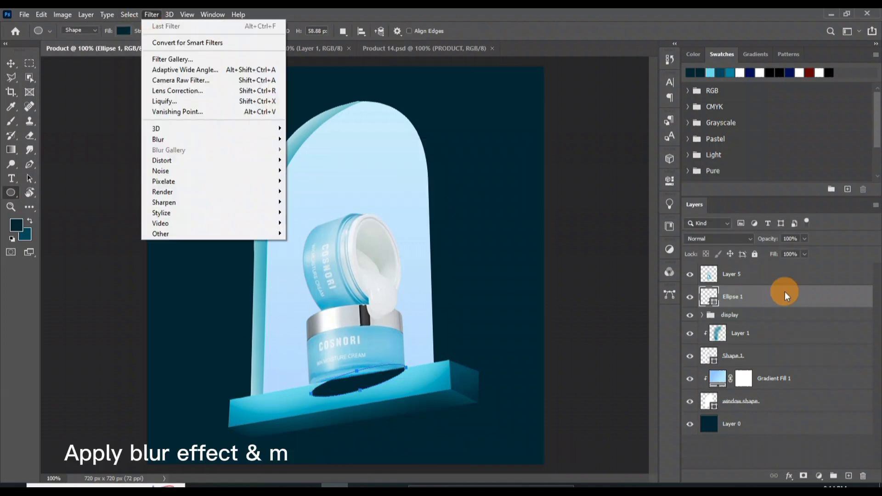
pyautogui.click(785, 296)
pyautogui.click(16, 228)
pyautogui.click(853, 162)
pyautogui.click(828, 72)
# Convert the ellipse to a smart object with a 4.3-pixel Gaussian Blur and reduce its opacity to 66%.
pyautogui.click(152, 15)
pyautogui.moveTo(258, 137)
pyautogui.click(315, 181)
pyautogui.click(443, 193)
pyautogui.moveTo(680, 293); pyautogui.dragTo(687, 292)
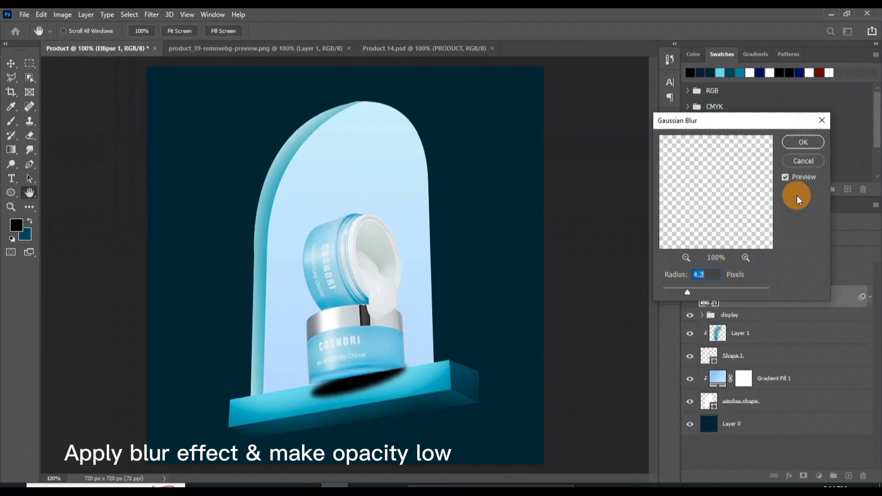
pyautogui.click(802, 142)
pyautogui.click(805, 238)
pyautogui.moveTo(801, 252); pyautogui.dragTo(791, 253)
# Transform the blurred ellipse so the shadow's lower-left end sits closer under the jar's base.
pyautogui.hotkey('ctrl', 't')
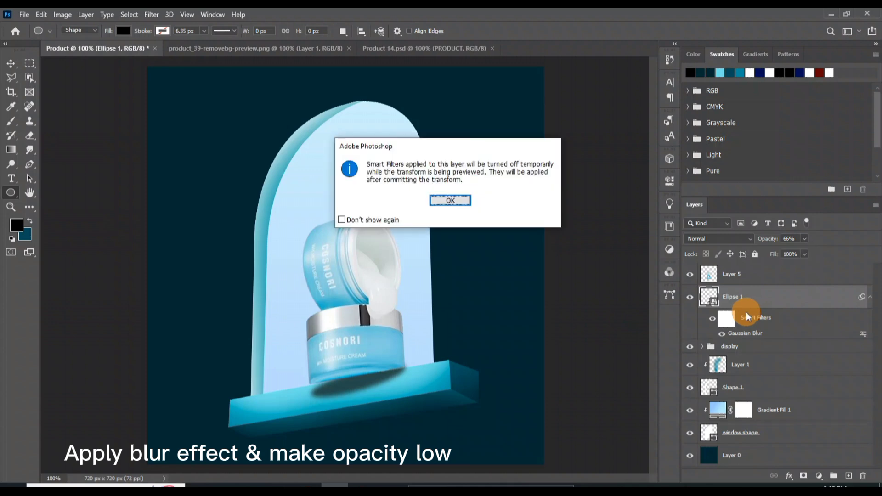
pyautogui.press('Return')
pyautogui.moveTo(312, 382); pyautogui.dragTo(305, 377)
pyautogui.press('Return')
pyautogui.hotkey('ctrl', '-')
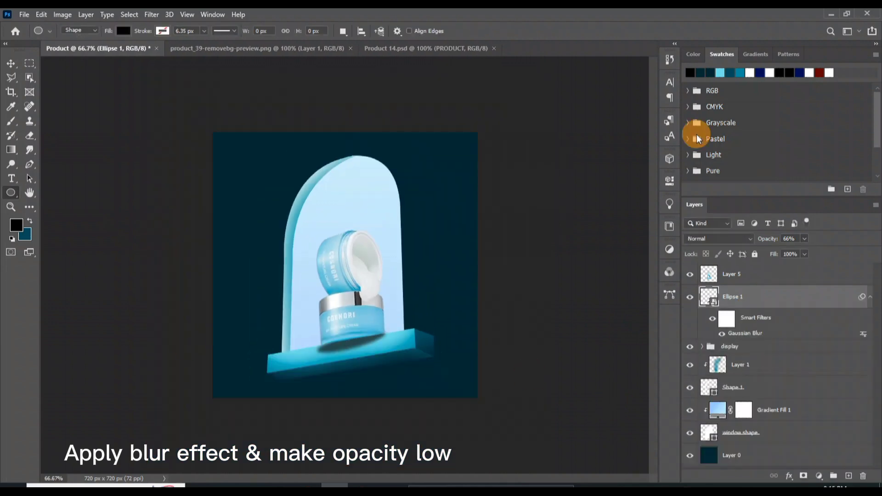
# Draw a light-beam shape with the Pen tool from beyond the canvas's left edge to the arch's top and right side, about 615 × 847 px.
pyautogui.click(29, 164)
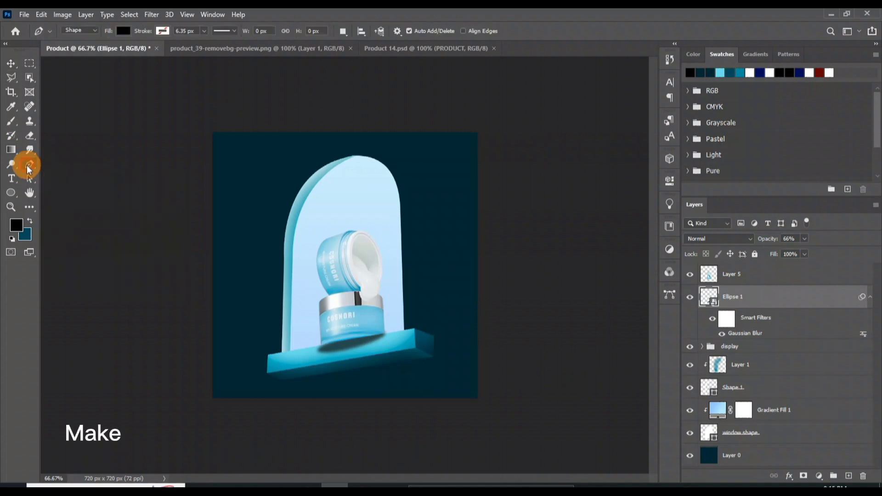
pyautogui.click(376, 158)
pyautogui.click(190, 129)
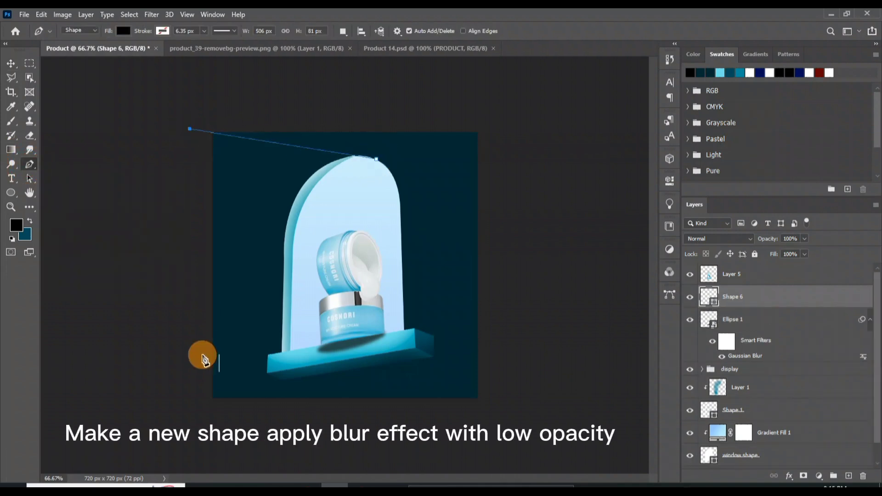
pyautogui.click(180, 442)
pyautogui.click(406, 362)
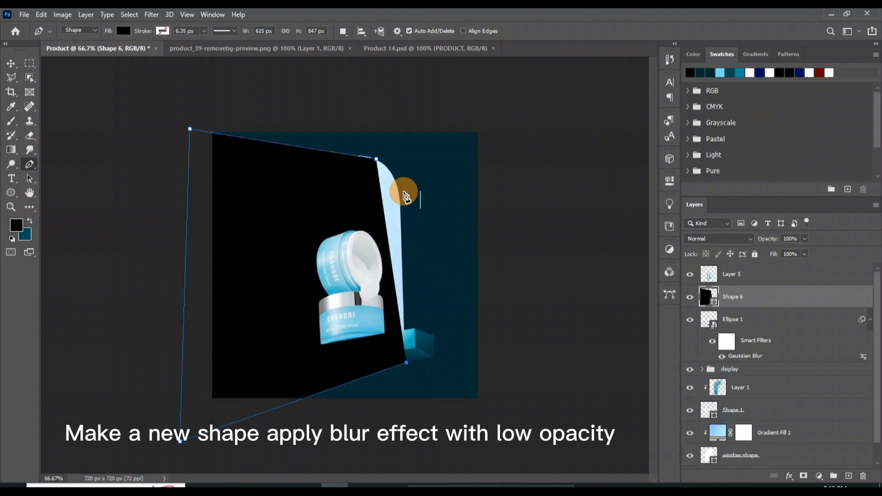
pyautogui.moveTo(403, 191); pyautogui.dragTo(398, 188)
pyautogui.click(377, 160)
pyautogui.moveTo(365, 155); pyautogui.dragTo(360, 154)
# Move Shape 6 just above Layer 0 and fill it with pale blue bcf3ff.
pyautogui.moveTo(877, 302); pyautogui.dragTo(819, 441)
pyautogui.click(720, 72)
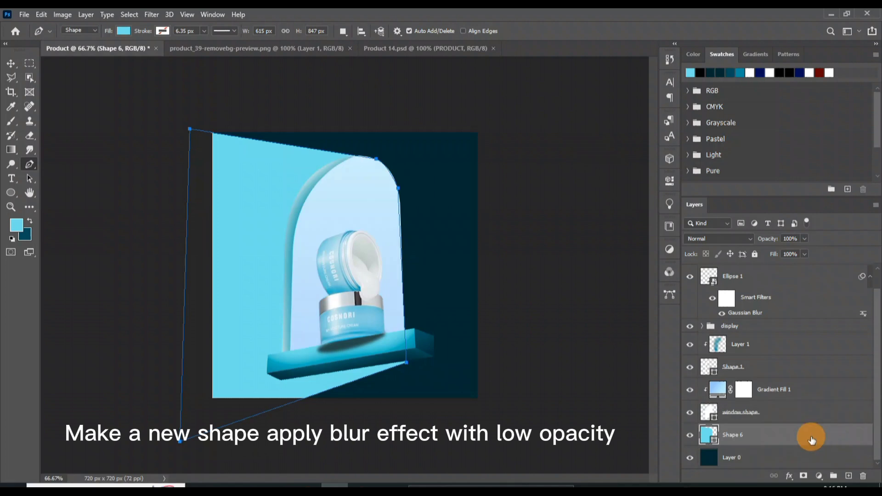
pyautogui.click(16, 225)
pyautogui.moveTo(639, 179); pyautogui.dragTo(627, 161)
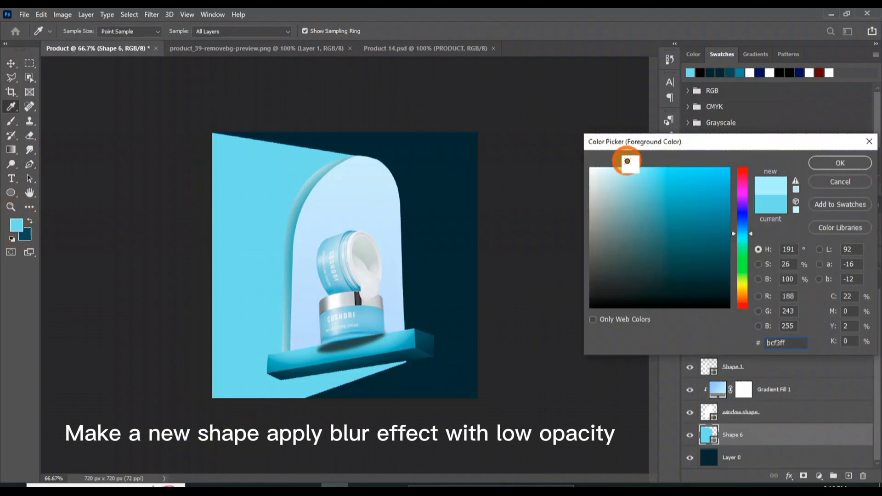
pyautogui.click(862, 165)
pyautogui.hotkey('alt', 'BackSpace')
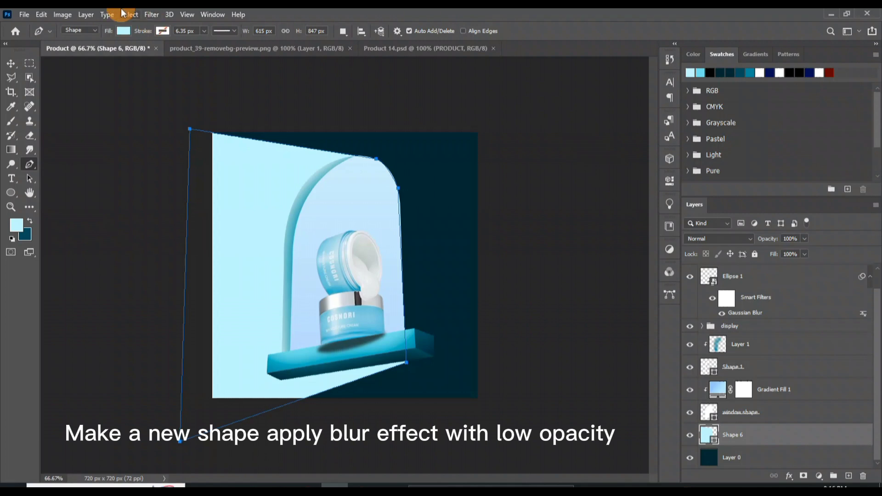
# Convert Shape 6 to a smart object with a Gaussian Blur and reduce its opacity to 68%.
pyautogui.click(152, 14)
pyautogui.moveTo(156, 144)
pyautogui.click(343, 186)
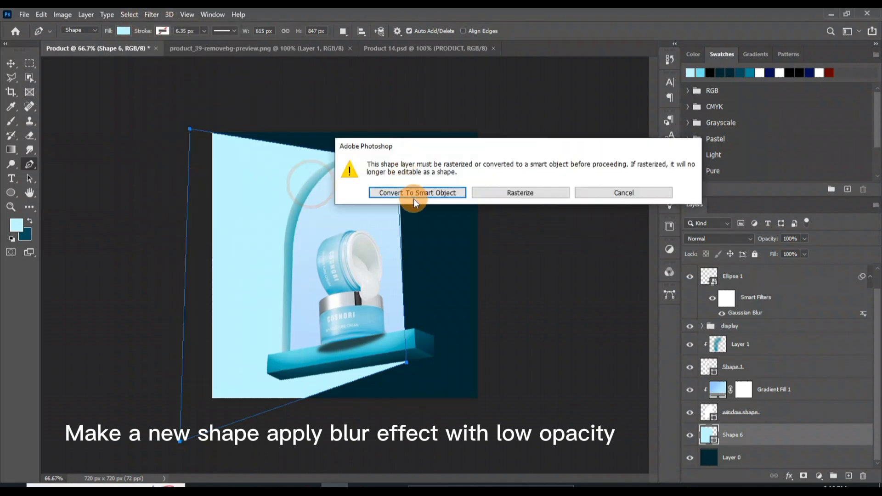
pyautogui.click(417, 193)
pyautogui.click(691, 291)
pyautogui.click(800, 141)
pyautogui.click(805, 238)
pyautogui.moveTo(806, 252); pyautogui.dragTo(784, 256)
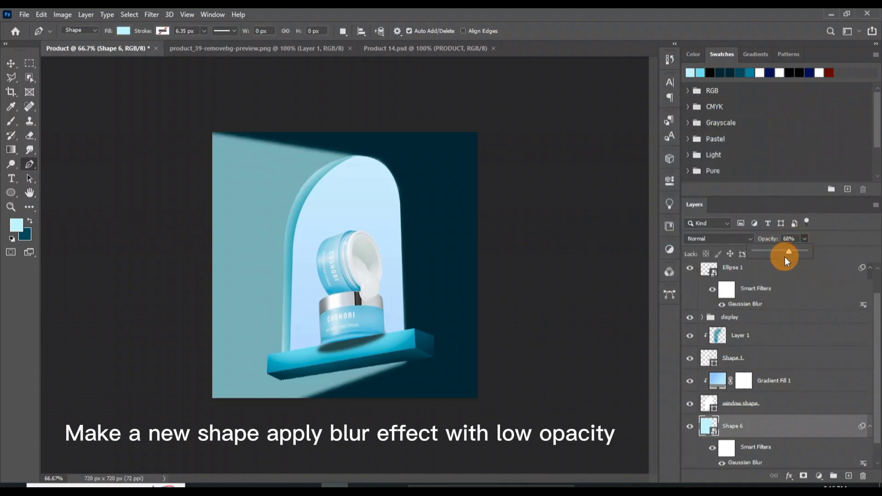
pyautogui.click(637, 426)
pyautogui.hotkey('ctrl', 'z')
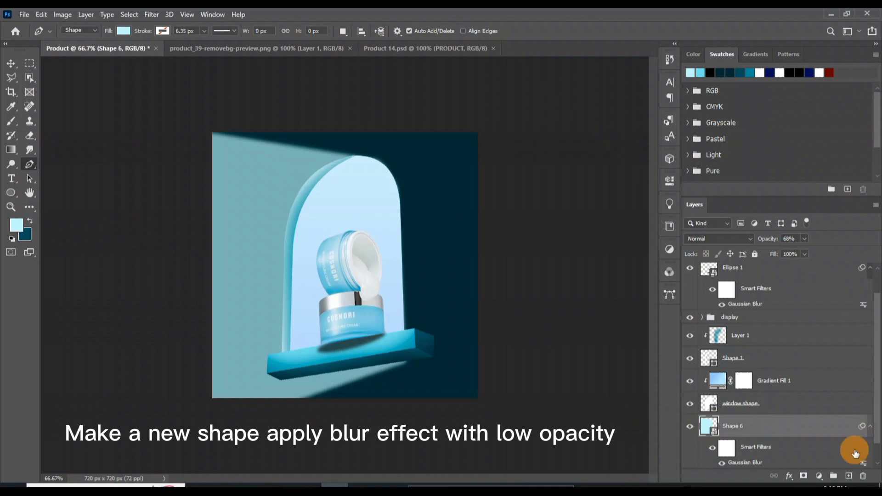
# Draw a thin shadow shape about 440 × 89 px beneath the ledge, just above Shape 6, and fill it black.
pyautogui.click(282, 383)
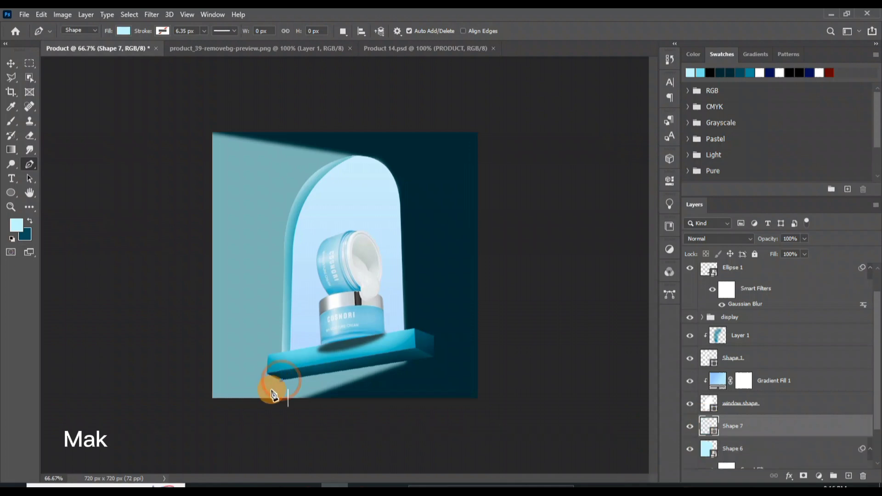
pyautogui.click(432, 358)
pyautogui.click(422, 366)
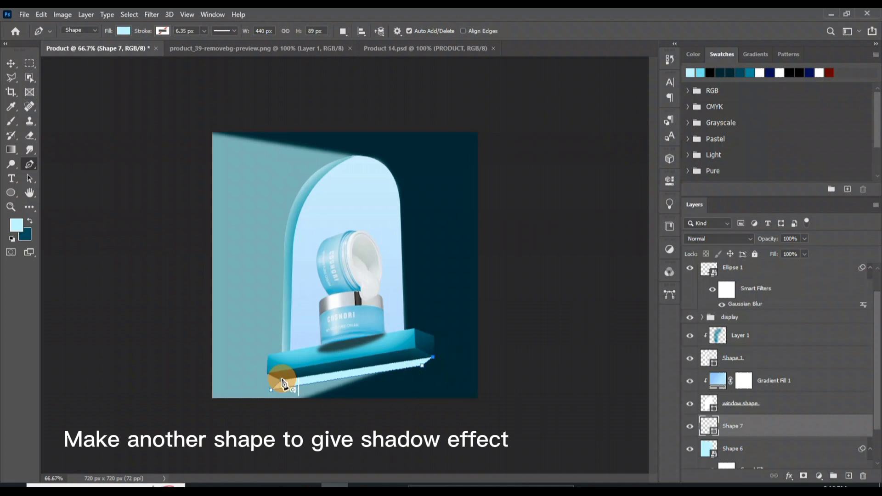
# Convert the ledge shadow to a smart object with a 5.2-pixel Gaussian Blur and lower its opacity.
pyautogui.click(152, 14)
pyautogui.moveTo(233, 134)
pyautogui.click(343, 183)
pyautogui.click(461, 195)
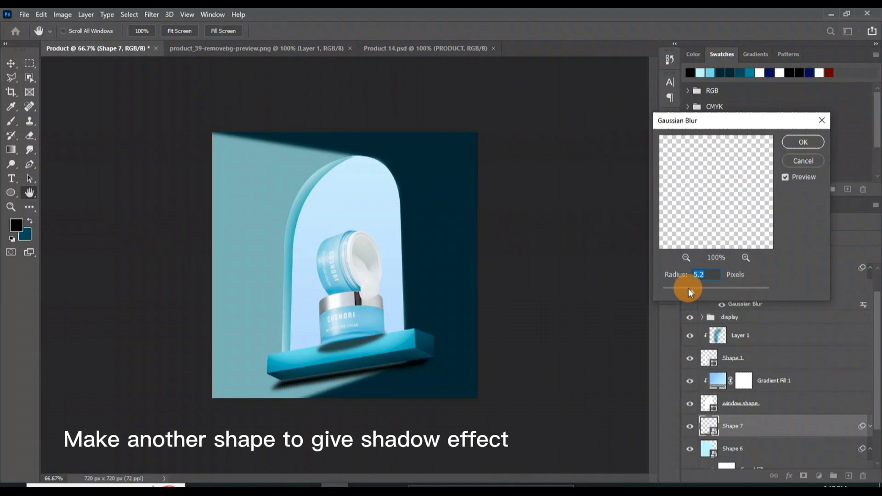
pyautogui.click(804, 145)
pyautogui.moveTo(805, 239); pyautogui.dragTo(784, 252)
pyautogui.press('v')
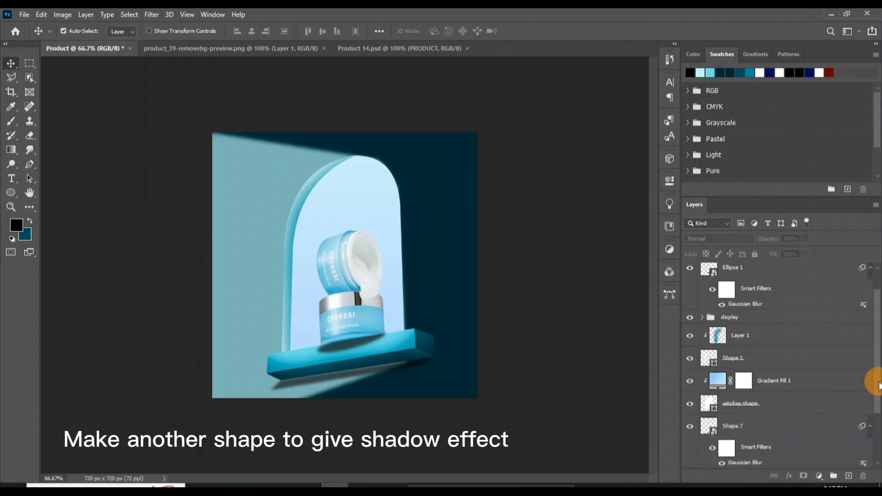
# Add a new layer directly above Layer 0 and set the brush colour to dark teal 052c3b.
pyautogui.scroll(-3, 864, 405)
pyautogui.click(787, 458)
pyautogui.click(848, 476)
pyautogui.click(11, 121)
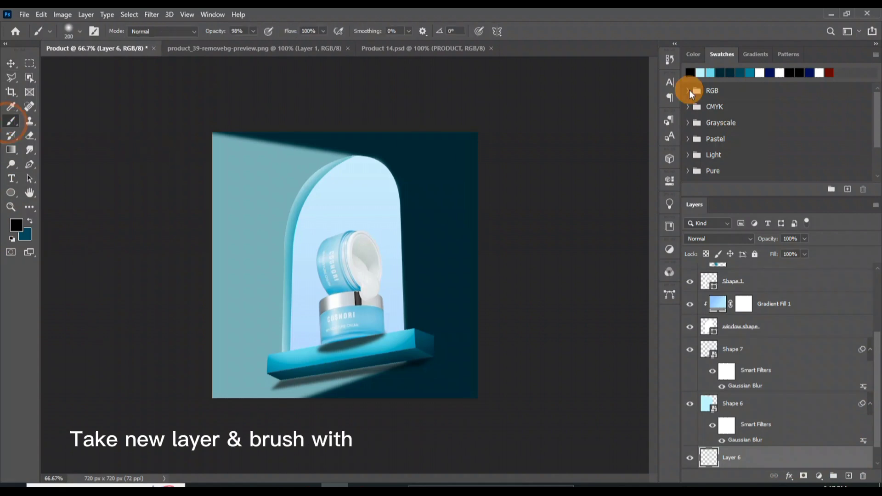
pyautogui.press('x')
pyautogui.click(17, 225)
pyautogui.click(719, 286)
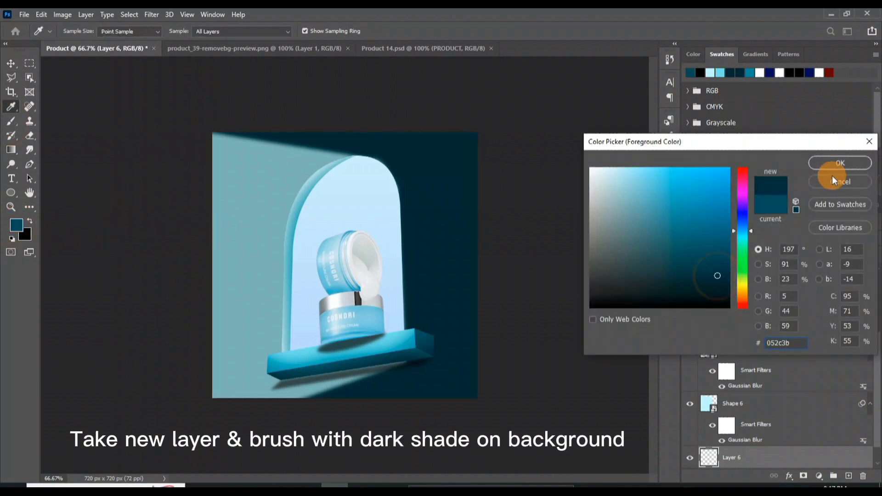
pyautogui.click(841, 163)
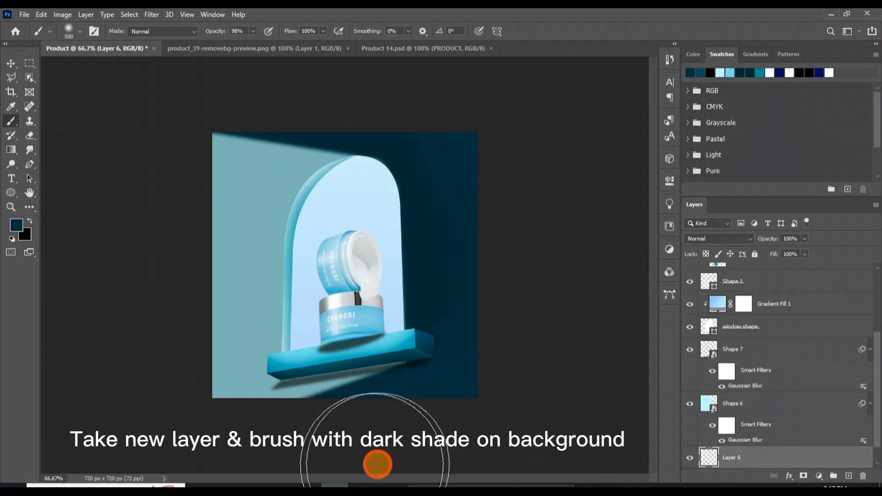
# Brush dark teal around the background's outer edges on Layer 6 with a soft 500-pixel brush at 98% opacity.
pyautogui.click(512, 185)
pyautogui.click(511, 133)
pyautogui.click(378, 75)
pyautogui.click(501, 97)
pyautogui.click(341, 445)
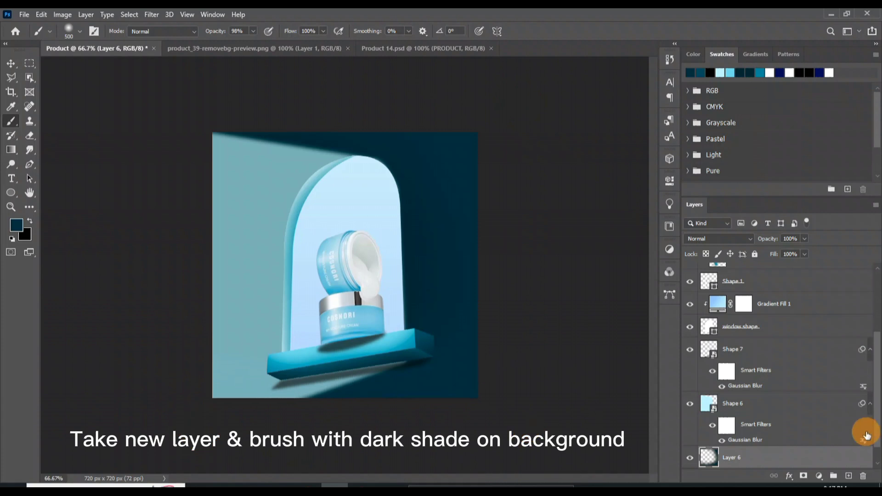
# Lower the opacity of the light beam, Shape 6, below 68% to make it subtler.
pyautogui.press('v')
pyautogui.click(267, 238)
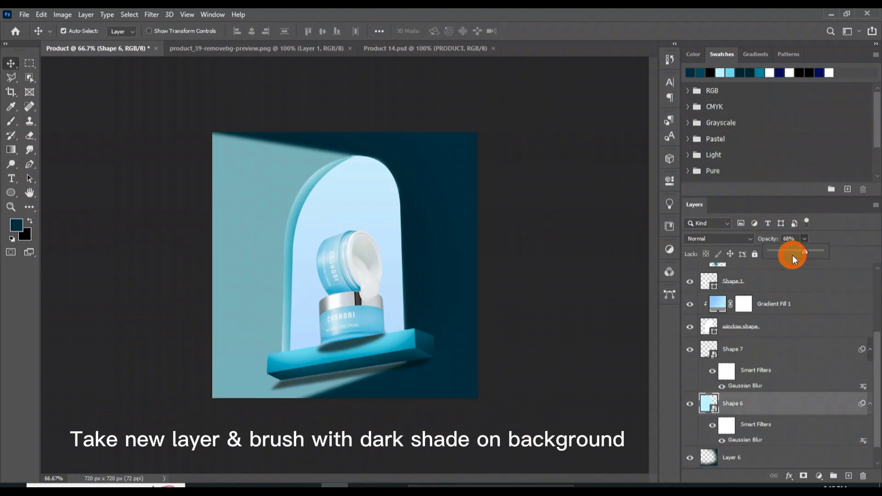
pyautogui.moveTo(795, 260); pyautogui.dragTo(794, 250)
pyautogui.click(570, 371)
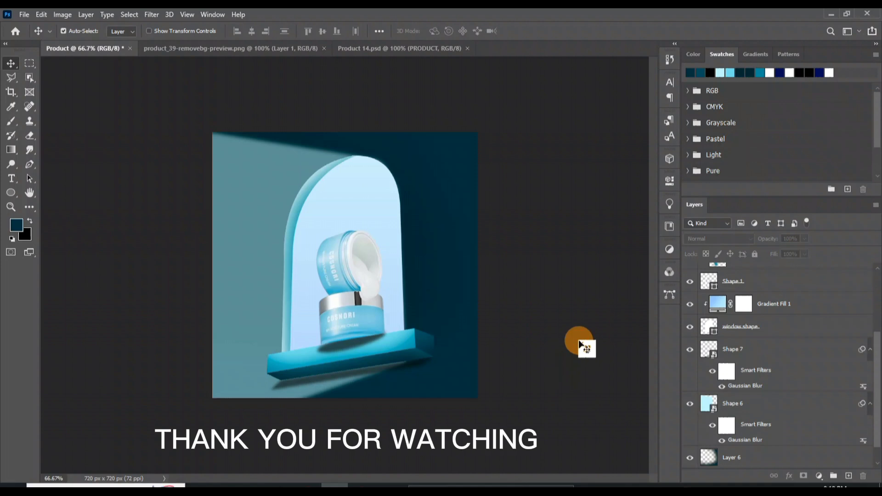